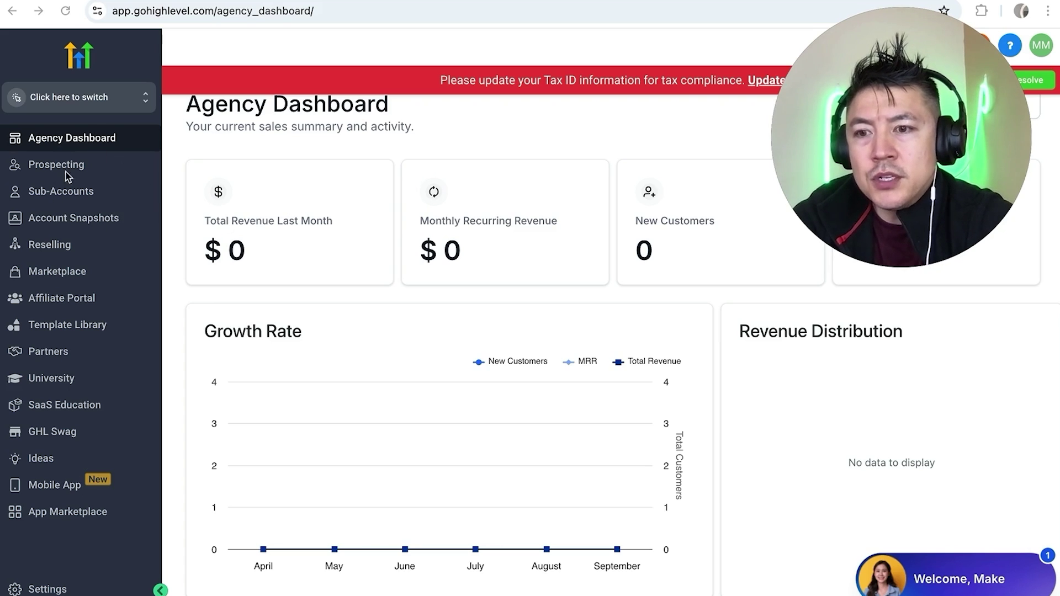
Step: Open the agency Settings and go to the Team members page
{"action": "scroll", "coordinate": [62, 515], "scroll_direction": "down", "scroll_amount": 1}
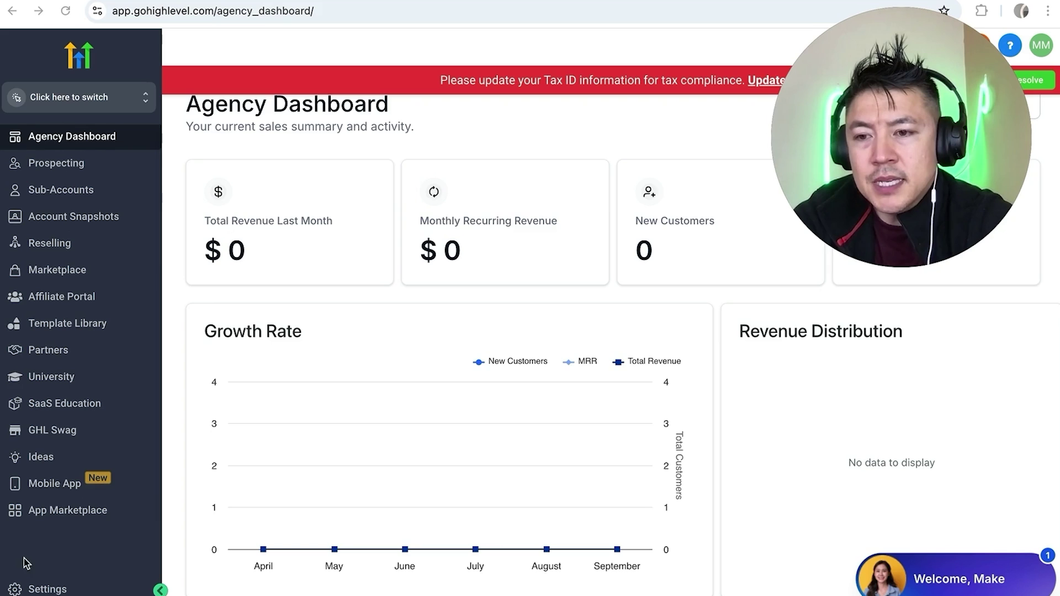
{"action": "left_click", "coordinate": [71, 591]}
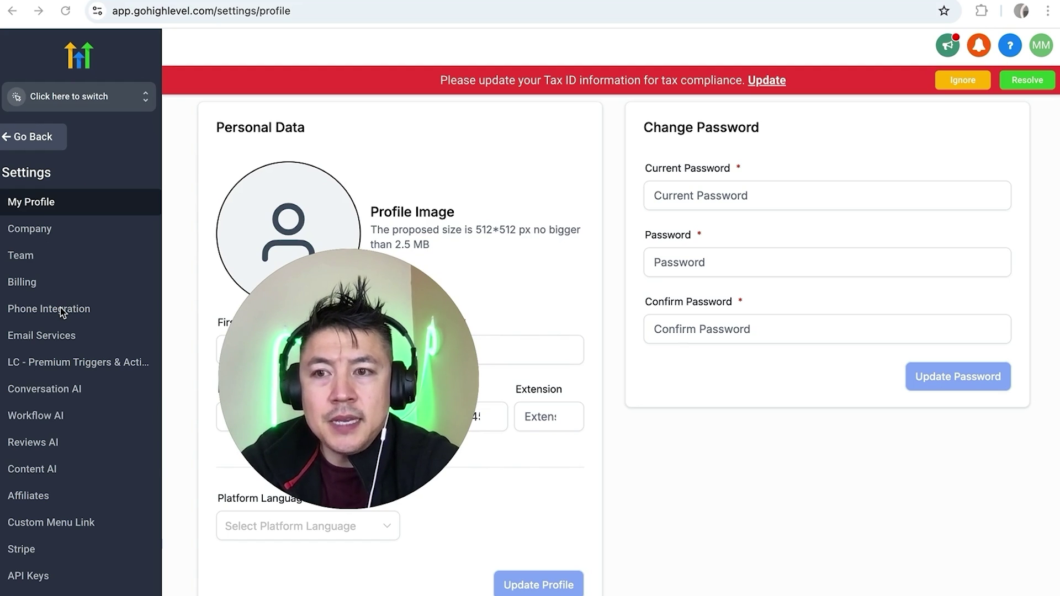
{"action": "left_click", "coordinate": [38, 256]}
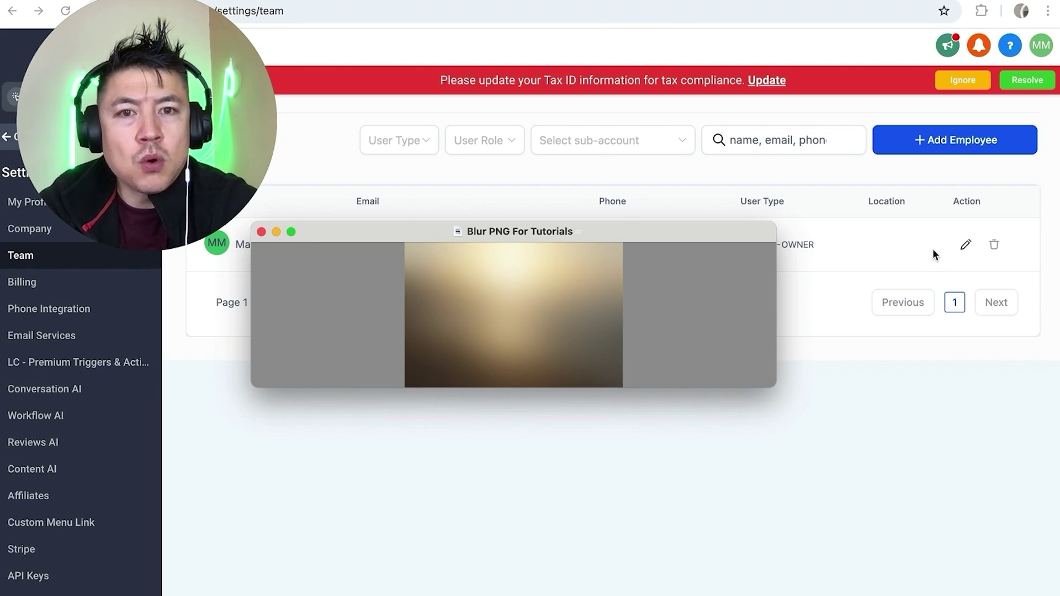
Step: Start a new employee from + Add Employee and enter their first name
{"action": "left_click", "coordinate": [936, 145]}
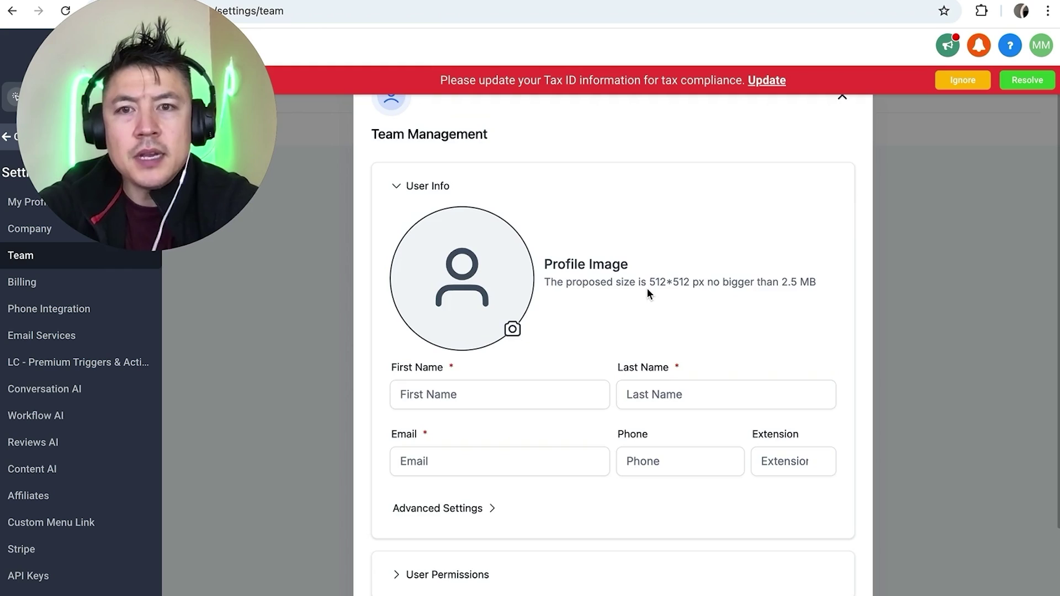
{"action": "scroll", "coordinate": [647, 291], "scroll_direction": "down", "scroll_amount": 2}
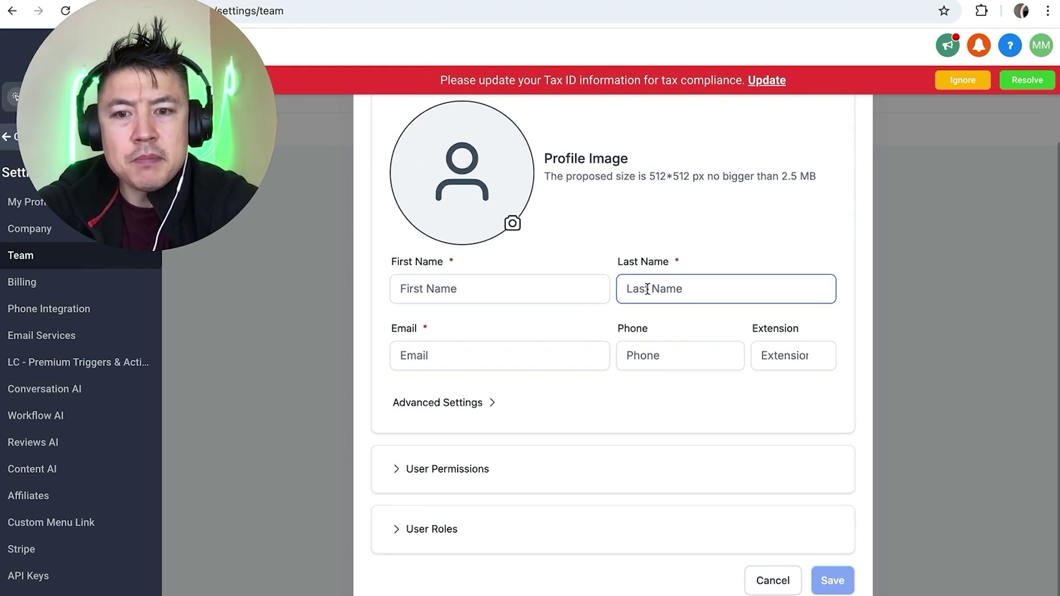
{"action": "left_click", "coordinate": [443, 295]}
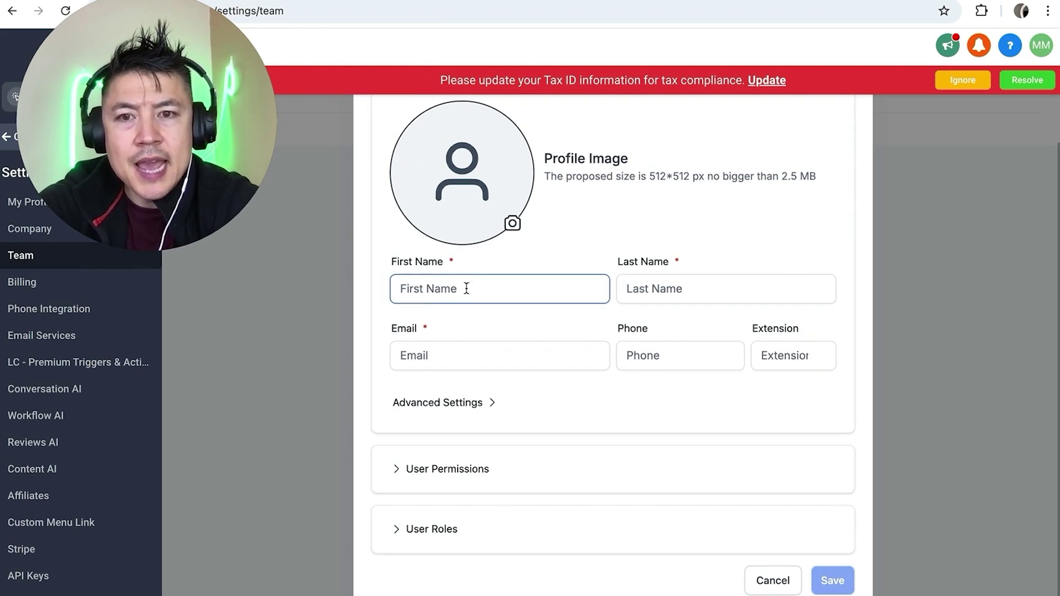
{"action": "key", "text": "Tab"}
Step: Enter the employee's last name and move on to the Email field
{"action": "left_click", "coordinate": [513, 357]}
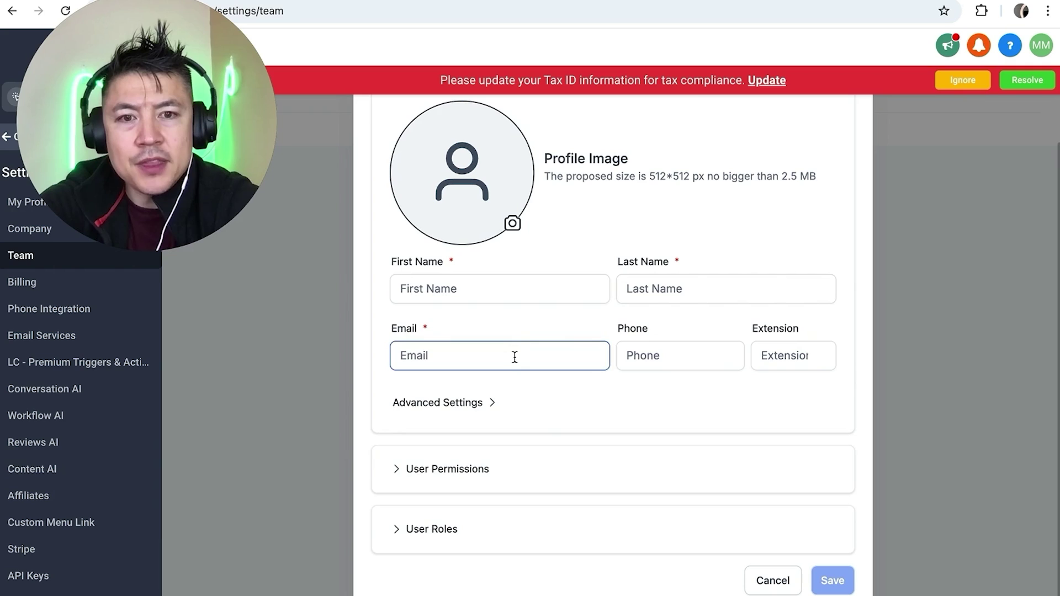
{"action": "left_click", "coordinate": [473, 407]}
{"action": "left_click", "coordinate": [648, 282]}
{"action": "left_click", "coordinate": [526, 358]}
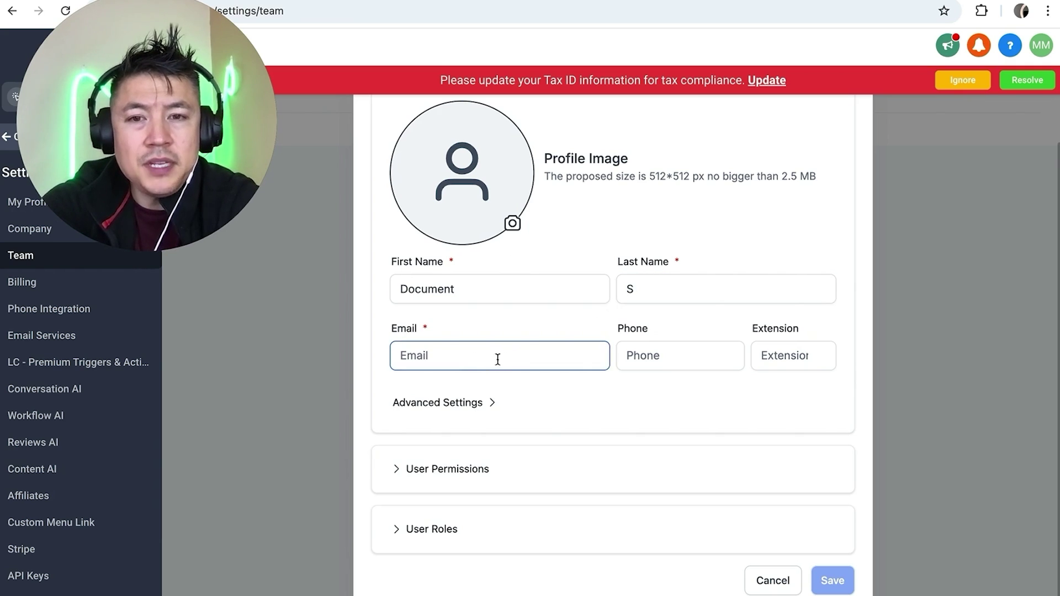
{"action": "left_click", "coordinate": [601, 326]}
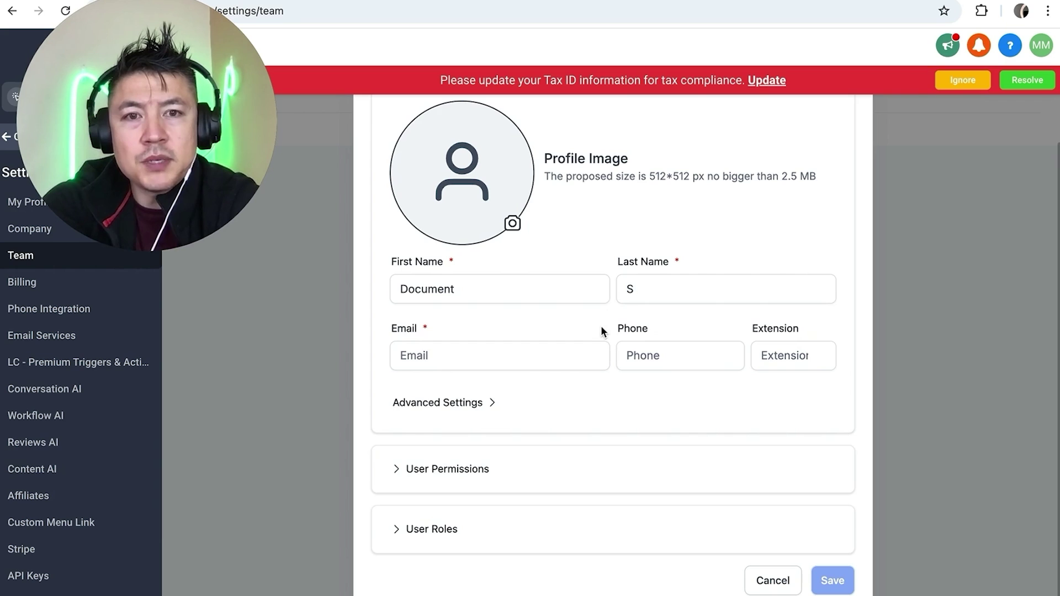
{"action": "left_click", "coordinate": [548, 355]}
{"action": "left_click", "coordinate": [578, 332]}
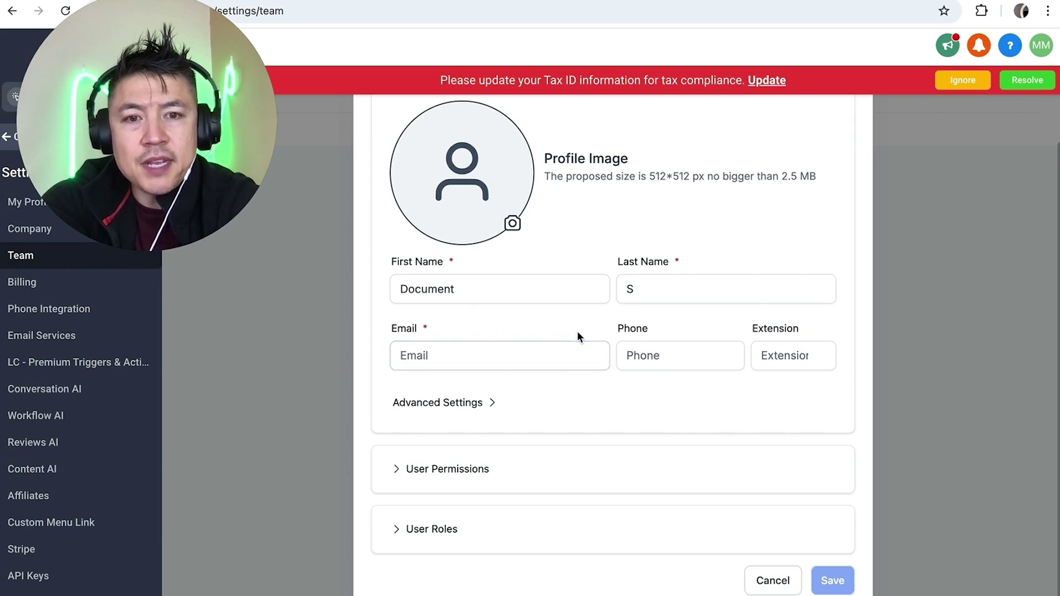
{"action": "left_click", "coordinate": [430, 344]}
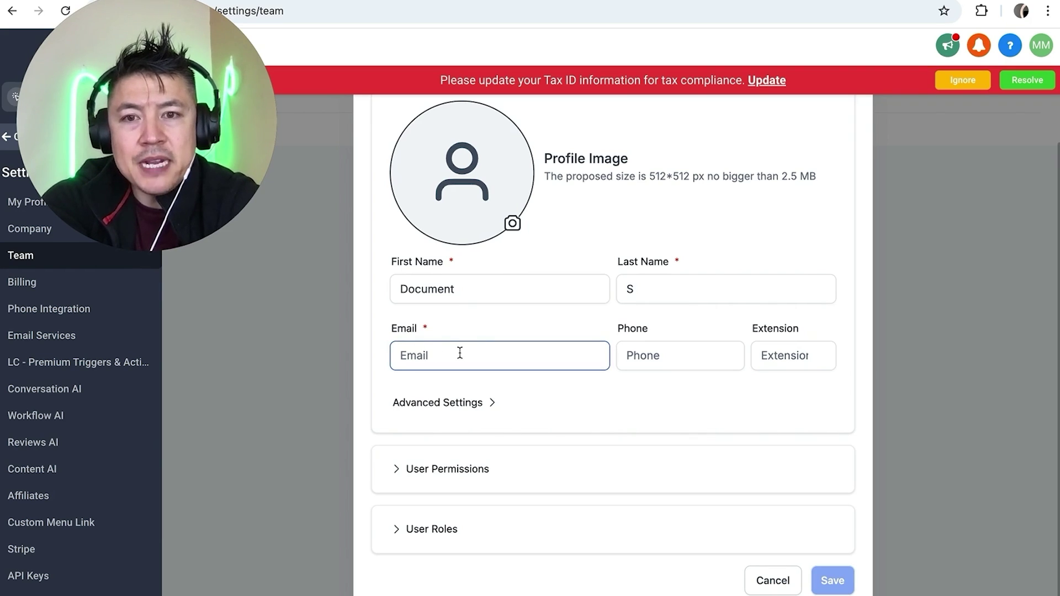
{"action": "left_click", "coordinate": [386, 486]}
Step: Switch off the Reviews permission under User Permissions, then expand the User Roles section
{"action": "left_click", "coordinate": [395, 469]}
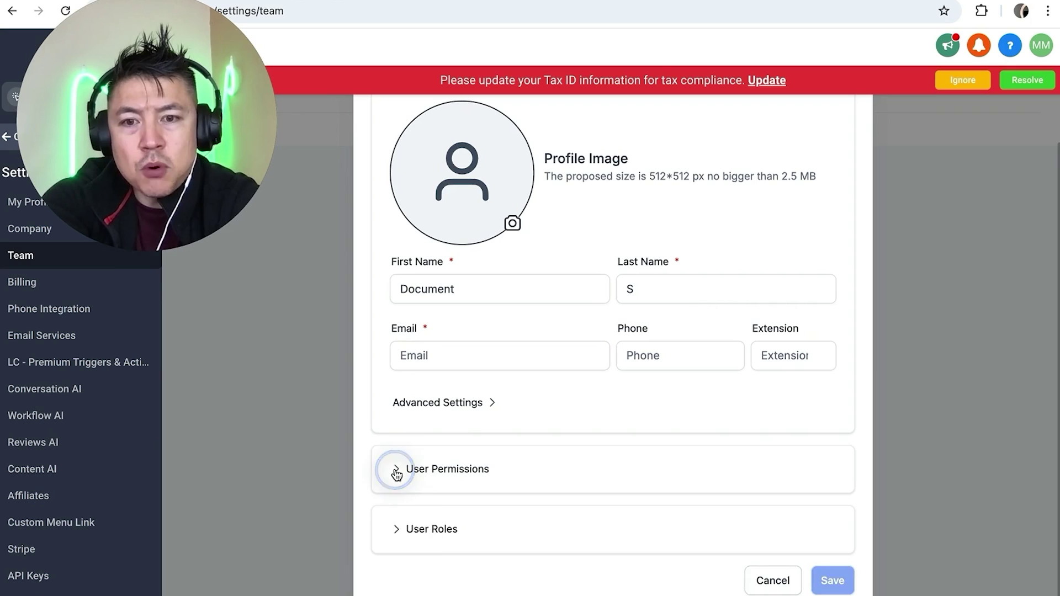
{"action": "scroll", "coordinate": [501, 483], "scroll_direction": "down", "scroll_amount": 8}
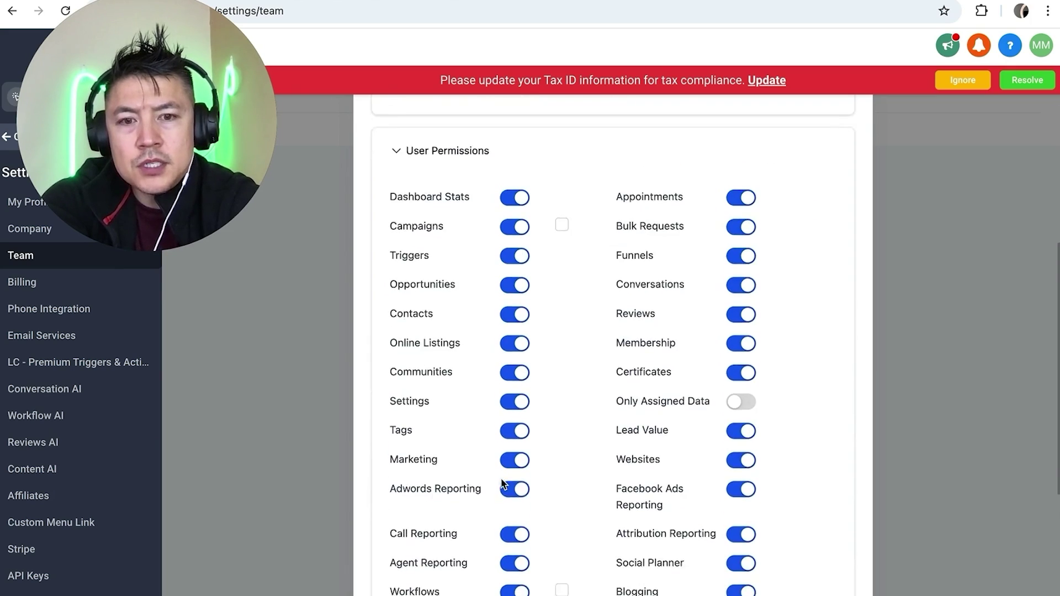
{"action": "scroll", "coordinate": [502, 483], "scroll_direction": "down", "scroll_amount": 3}
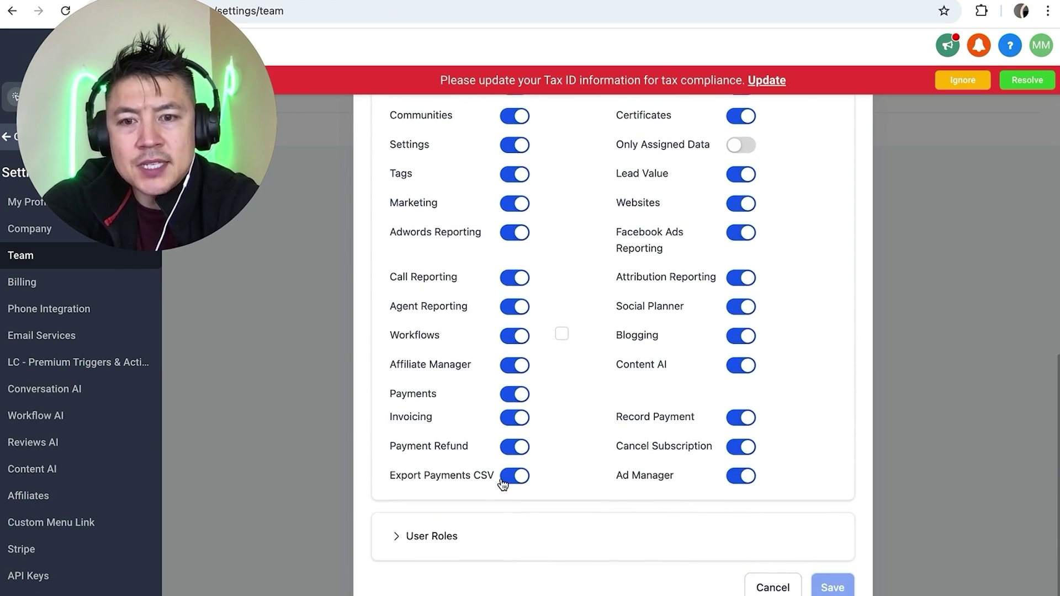
{"action": "scroll", "coordinate": [502, 483], "scroll_direction": "up", "scroll_amount": 5}
{"action": "scroll", "coordinate": [502, 483], "scroll_direction": "up", "scroll_amount": 1}
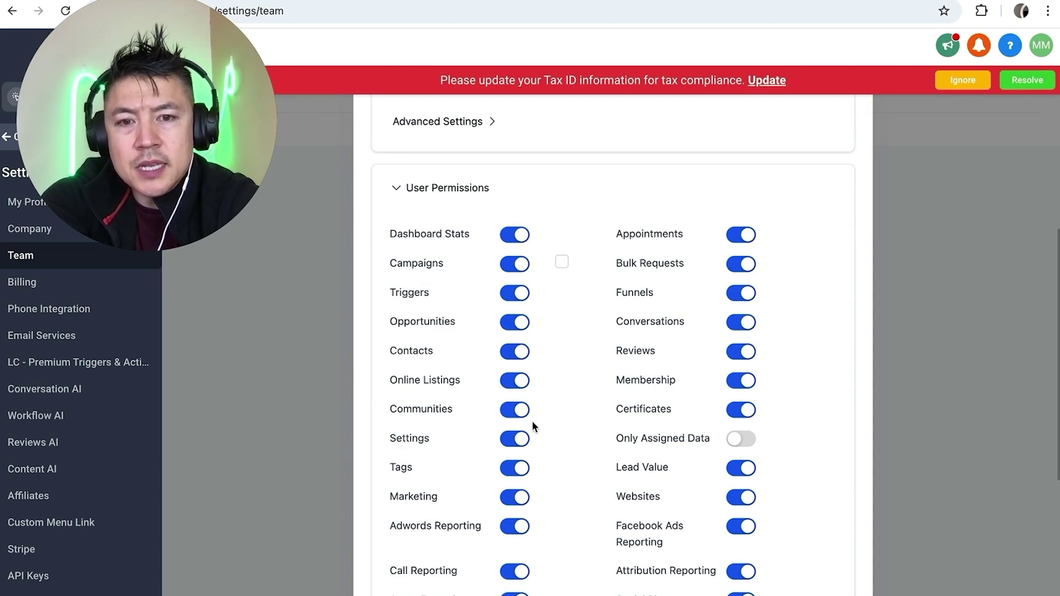
{"action": "scroll", "coordinate": [643, 412], "scroll_direction": "down", "scroll_amount": 1}
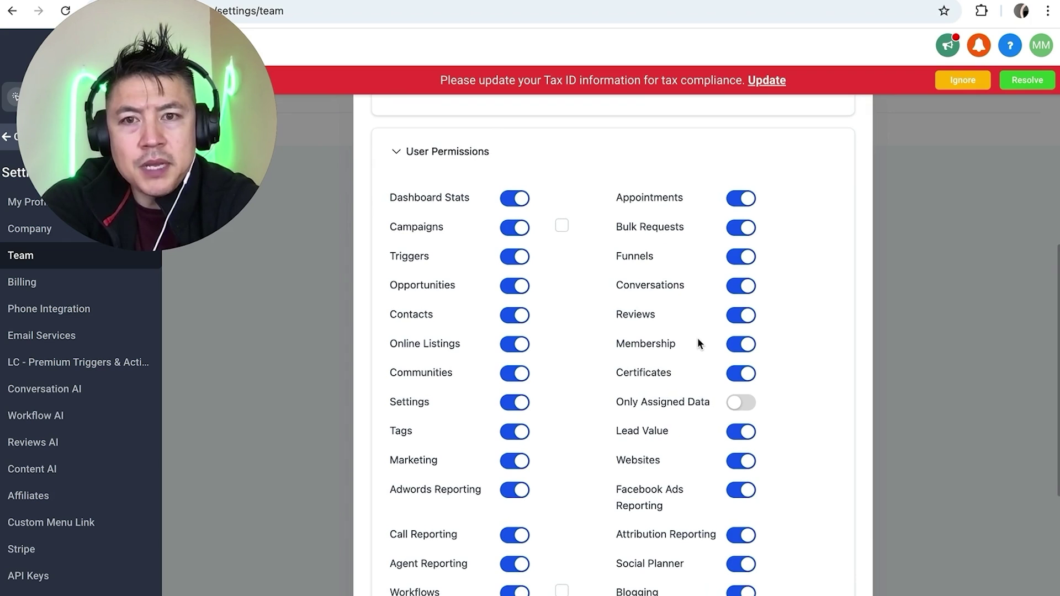
{"action": "scroll", "coordinate": [697, 339], "scroll_direction": "down", "scroll_amount": 1}
{"action": "left_click", "coordinate": [741, 315]}
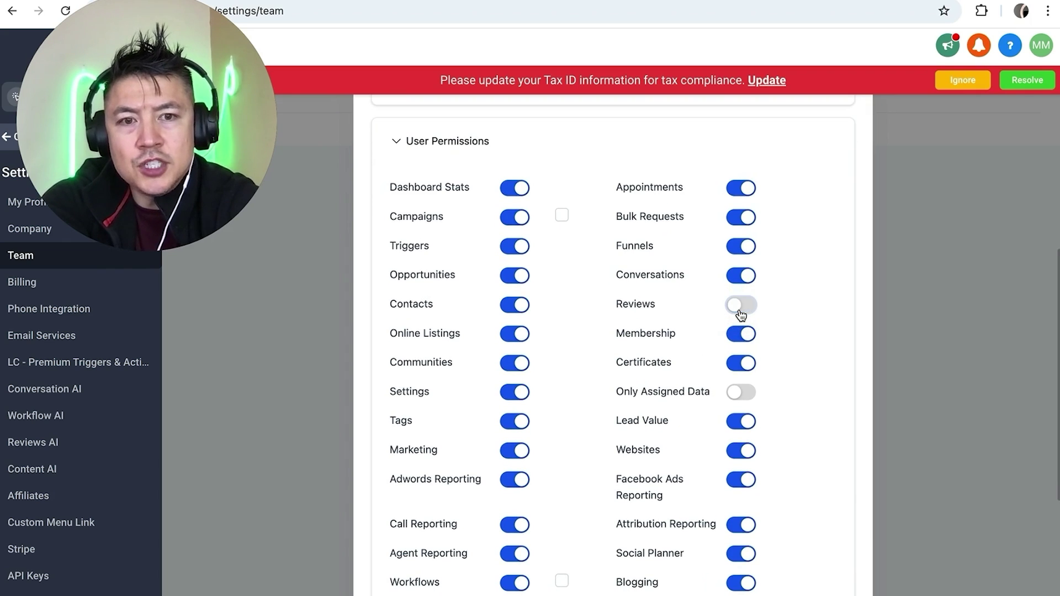
{"action": "scroll", "coordinate": [666, 411], "scroll_direction": "down", "scroll_amount": 5}
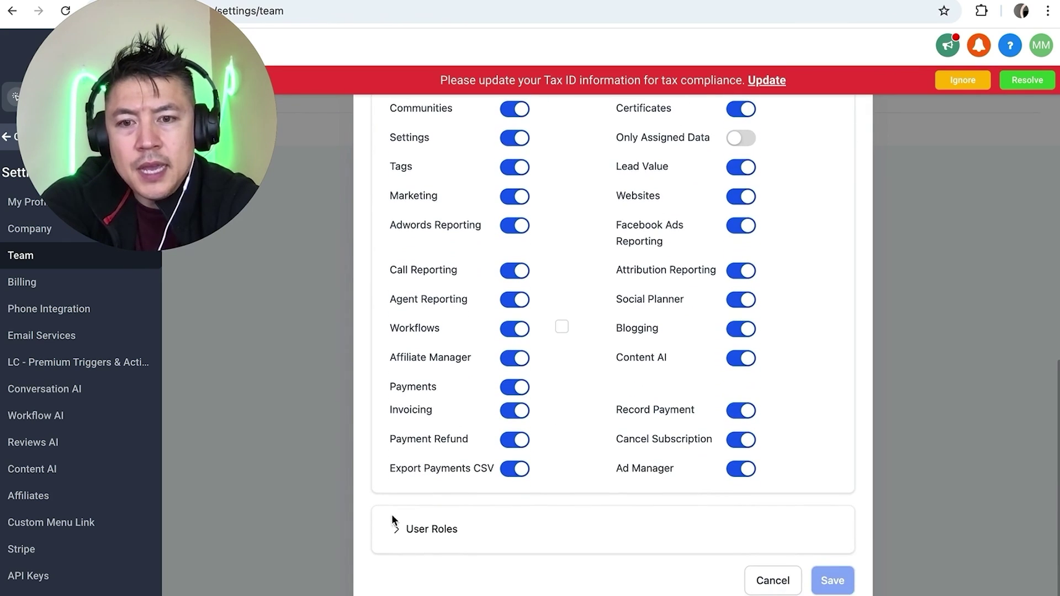
{"action": "left_click", "coordinate": [423, 531]}
Step: Set User Type to Account and assign the Make Money Anthony sub-account
{"action": "scroll", "coordinate": [548, 522], "scroll_direction": "down", "scroll_amount": 3}
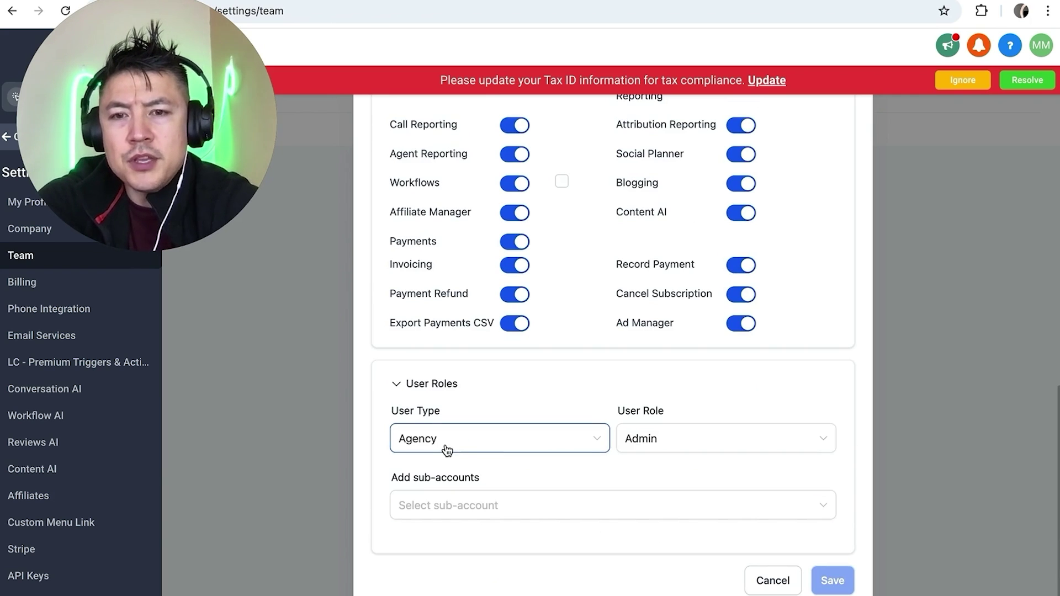
{"action": "left_click", "coordinate": [581, 448]}
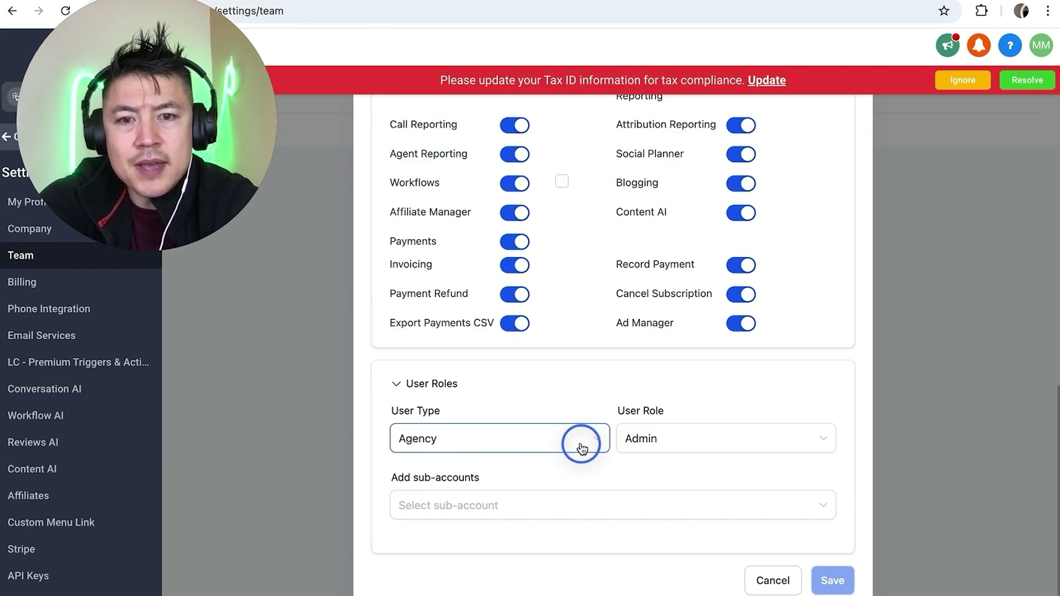
{"action": "left_click", "coordinate": [436, 503]}
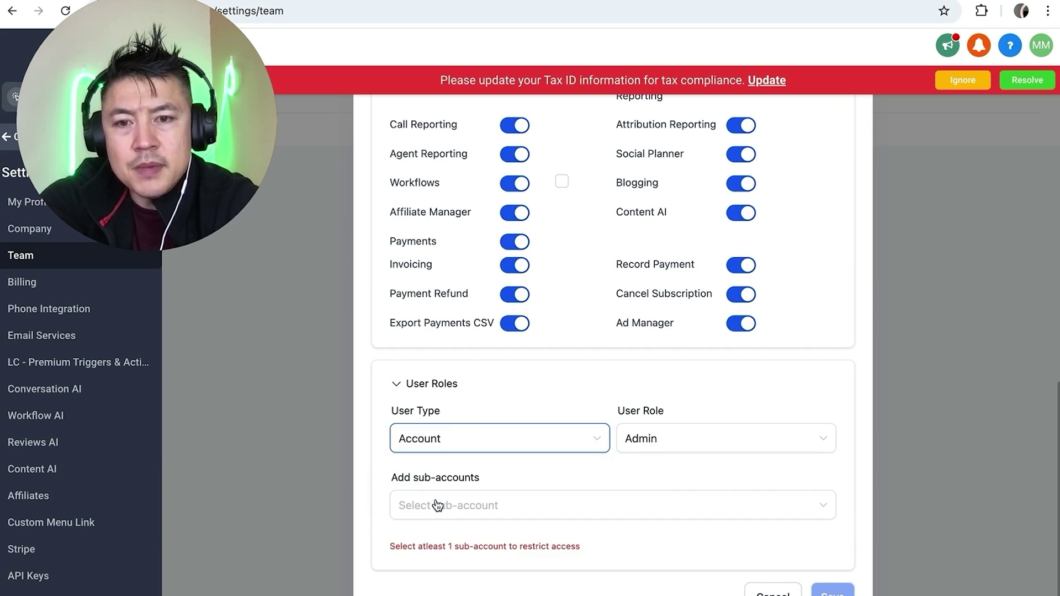
{"action": "left_click", "coordinate": [497, 448]}
{"action": "left_click", "coordinate": [511, 470]}
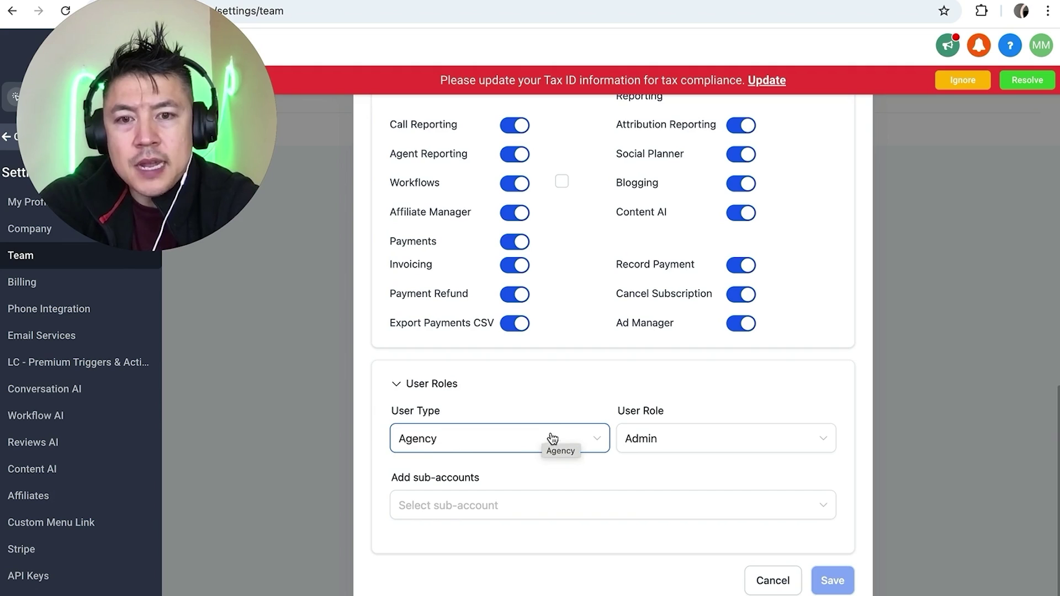
{"action": "left_click", "coordinate": [488, 442]}
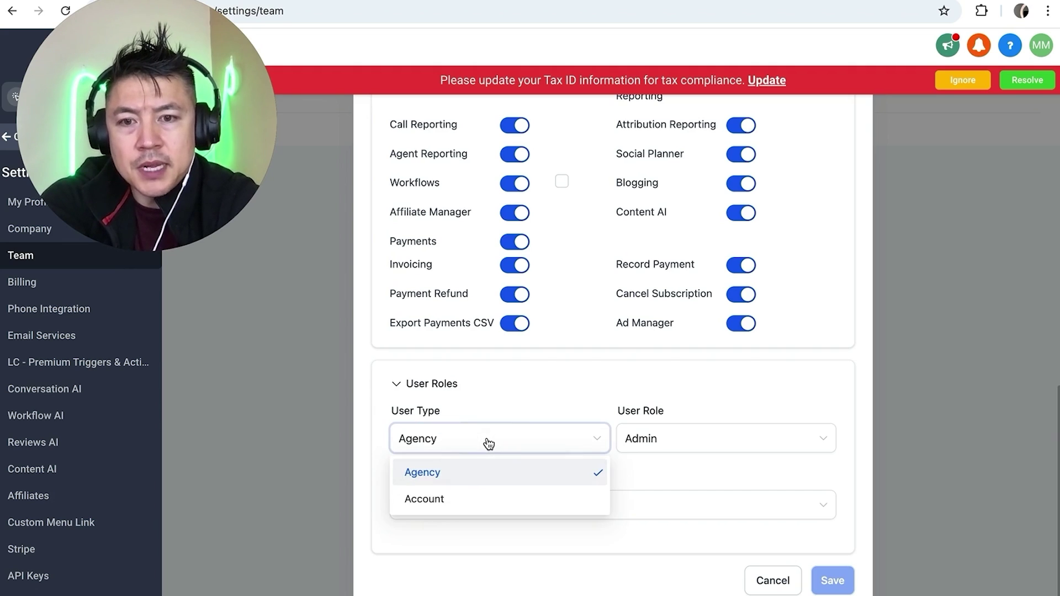
{"action": "left_click", "coordinate": [436, 499]}
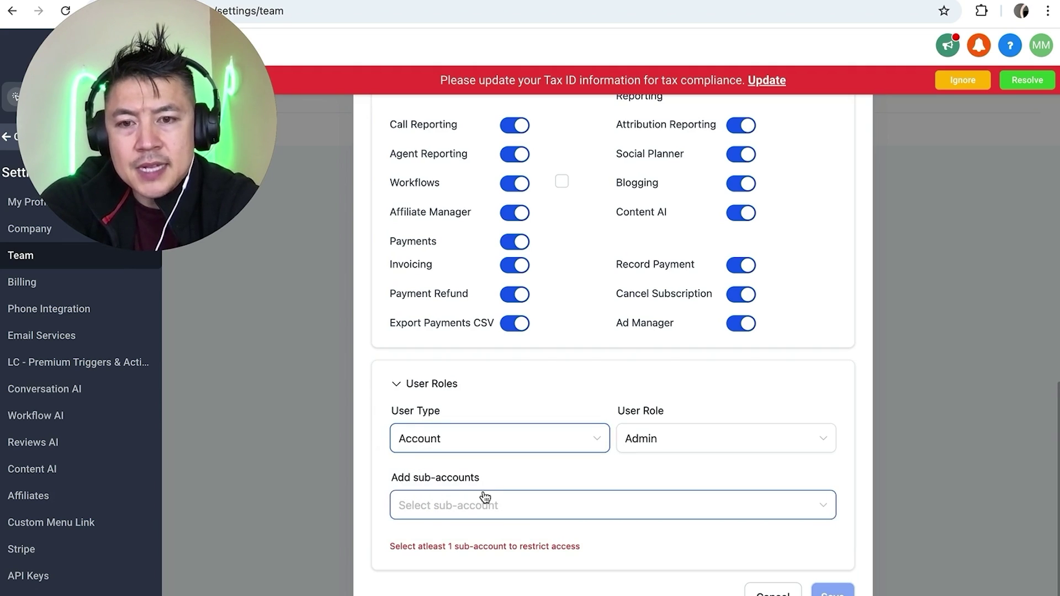
{"action": "left_click", "coordinate": [522, 505]}
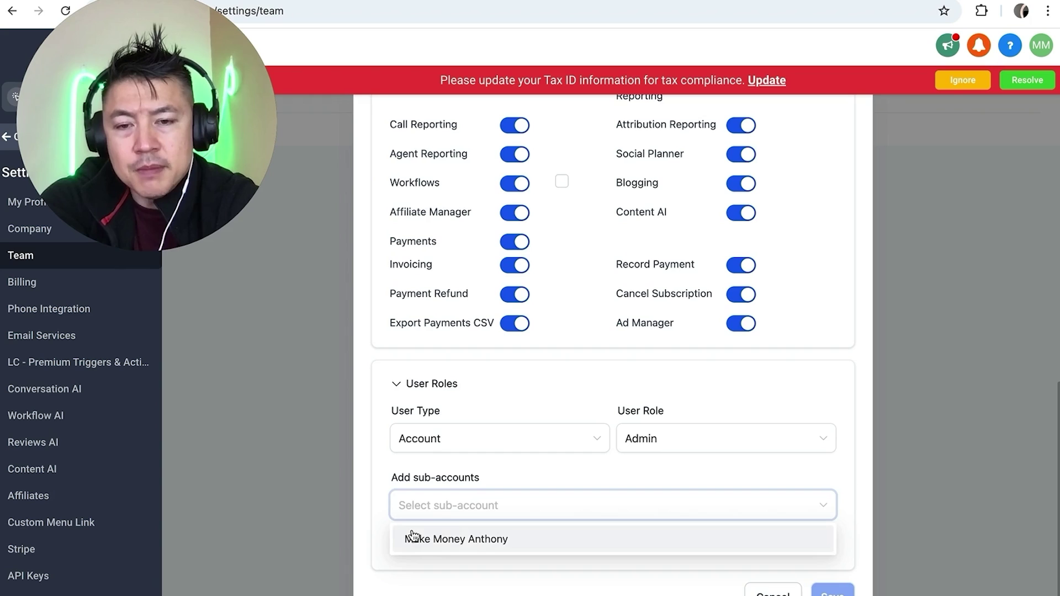
{"action": "left_click", "coordinate": [471, 540]}
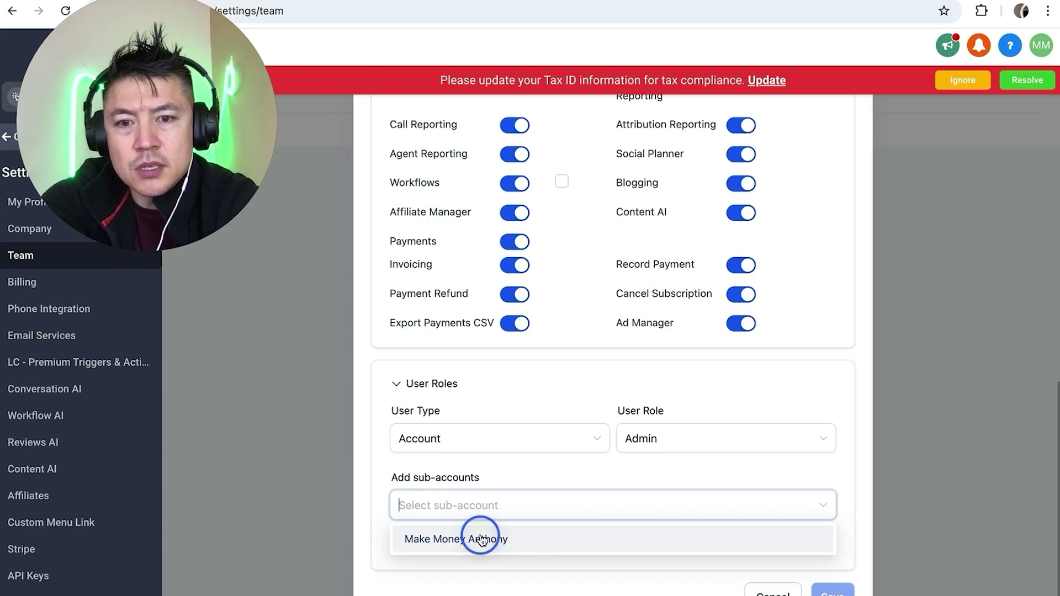
Step: Keep the User Role as Admin after briefly trying User
{"action": "left_click", "coordinate": [707, 439]}
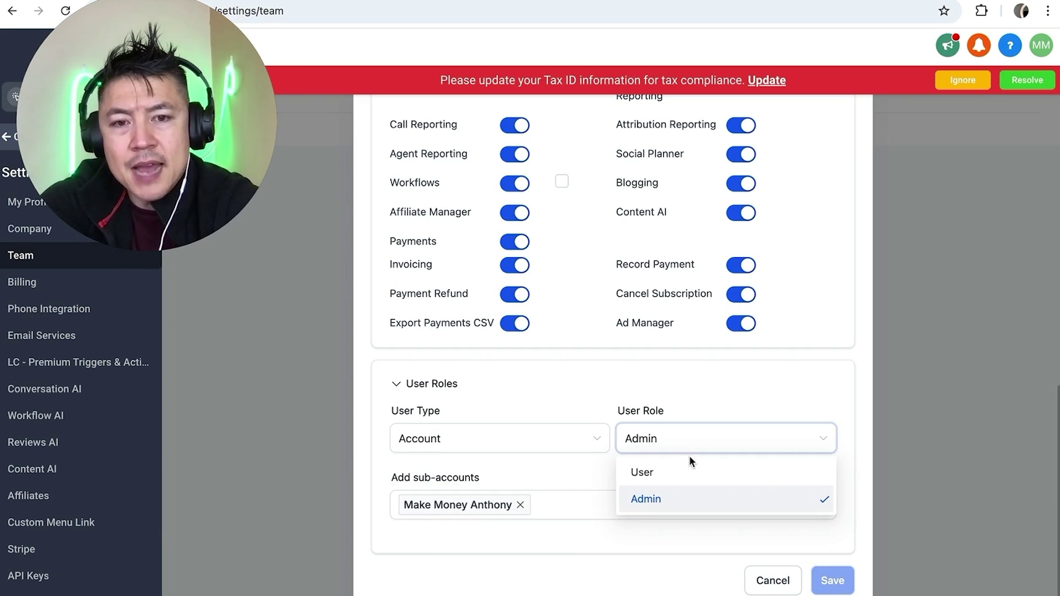
{"action": "left_click", "coordinate": [682, 471]}
{"action": "left_click", "coordinate": [683, 440]}
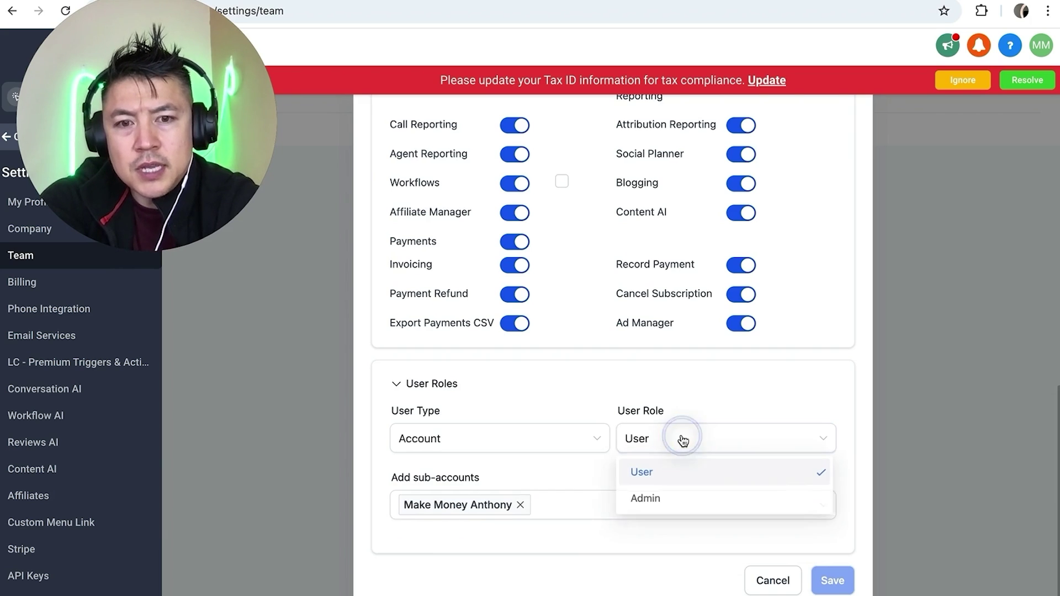
{"action": "left_click", "coordinate": [647, 498]}
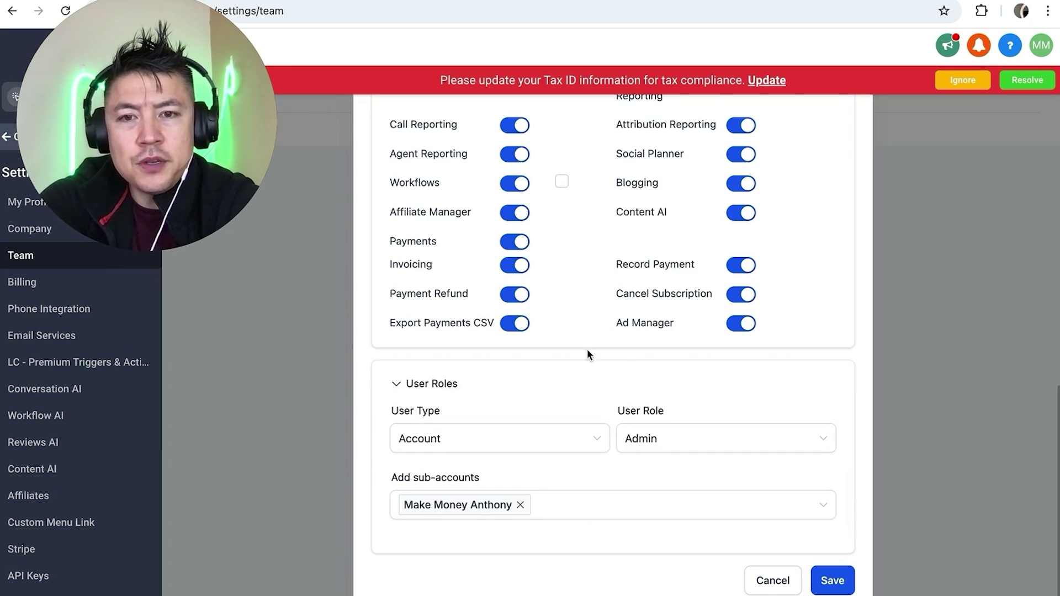
Step: Save the new employee so they appear in the Team list
{"action": "left_click", "coordinate": [833, 581]}
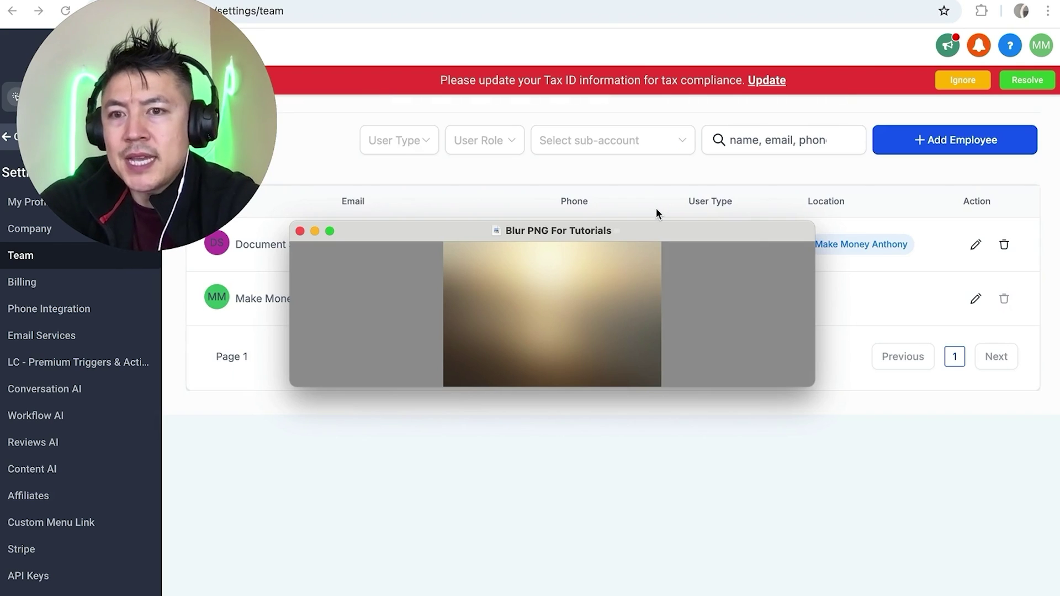